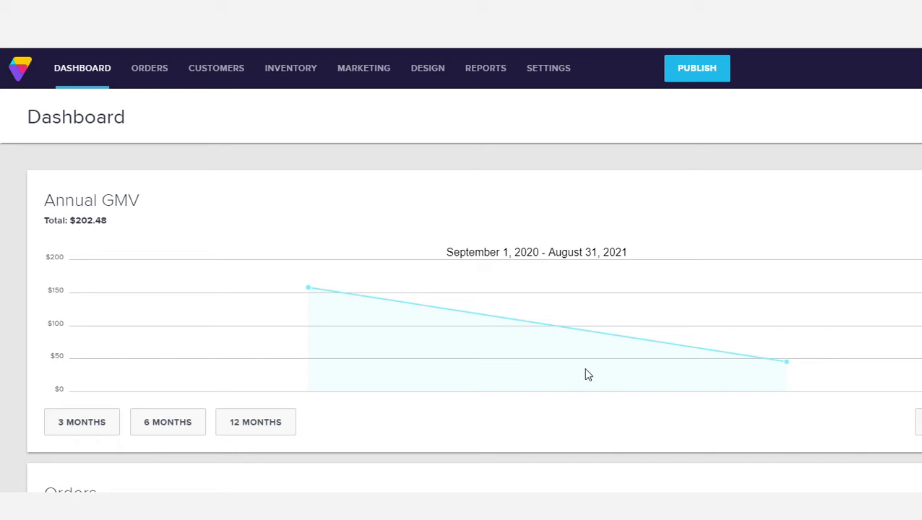
Step: Open the product record of the Soup Bowl (A-bowl) from the store's product inventory
{"action": "mouse_move", "coordinate": [545, 59]}
{"action": "mouse_move", "coordinate": [288, 75]}
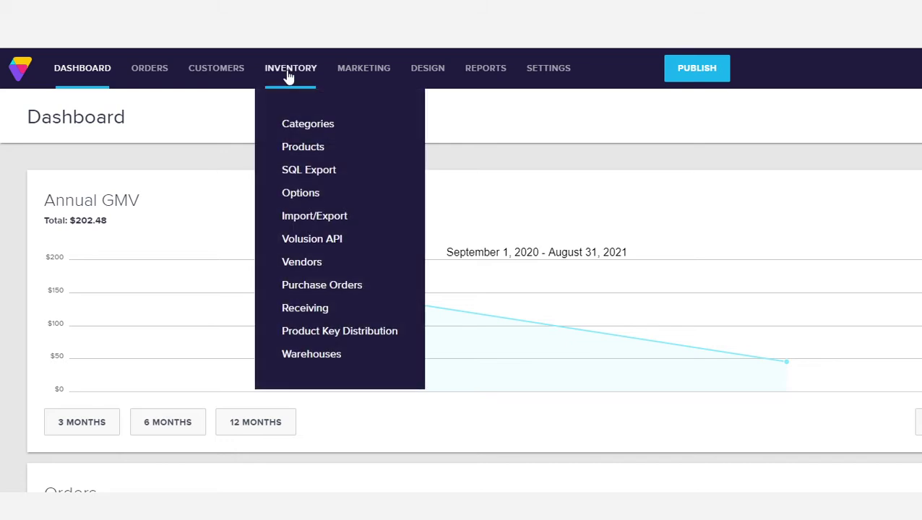
{"action": "left_click", "coordinate": [294, 148]}
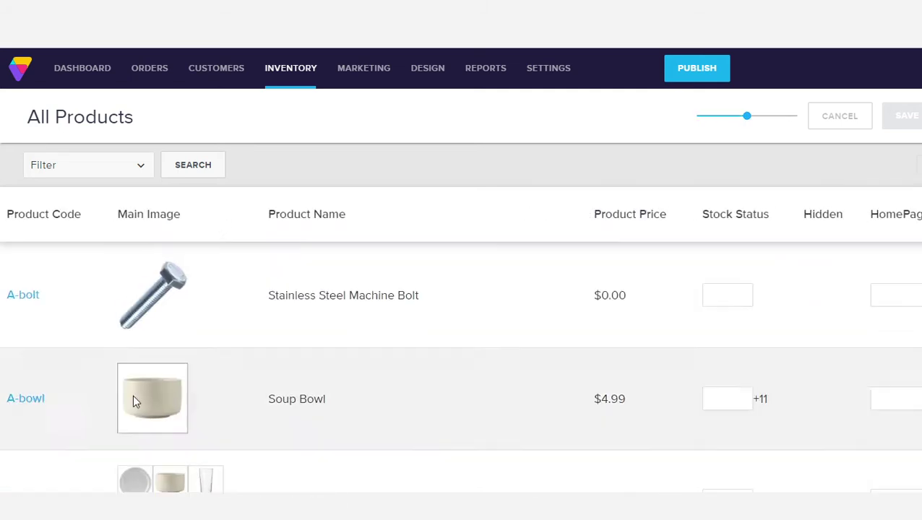
{"action": "left_click", "coordinate": [29, 401]}
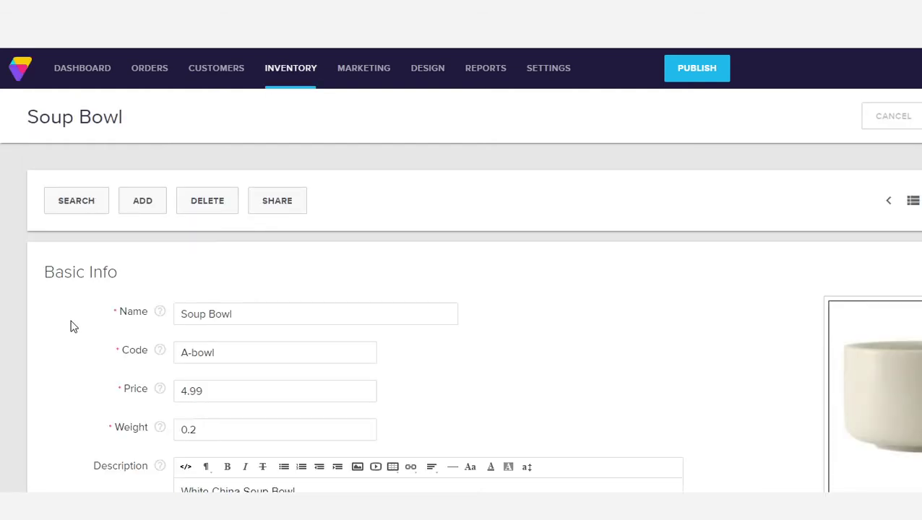
Step: Open the Shipping section in the Soup Bowl's Advanced Info and review the shipping settings
{"action": "scroll", "coordinate": [77, 317], "scroll_direction": "down", "scroll_amount": 3}
{"action": "scroll", "coordinate": [82, 320], "scroll_direction": "down", "scroll_amount": 5}
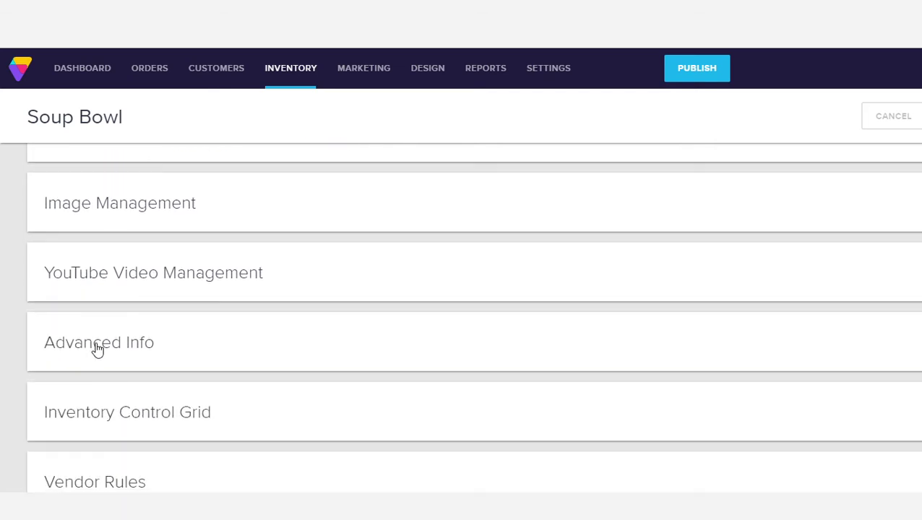
{"action": "left_click", "coordinate": [94, 350]}
{"action": "scroll", "coordinate": [221, 322], "scroll_direction": "down", "scroll_amount": 1}
{"action": "scroll", "coordinate": [221, 322], "scroll_direction": "down", "scroll_amount": 2}
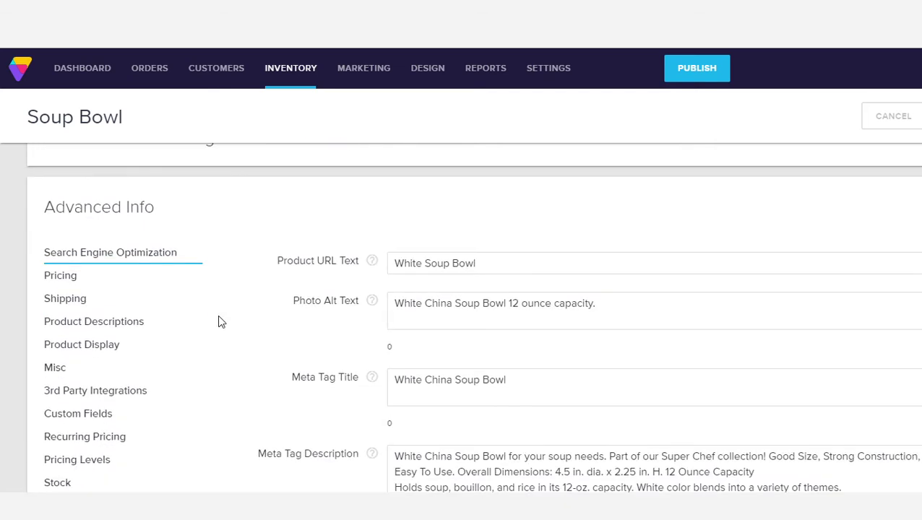
{"action": "left_click", "coordinate": [77, 304]}
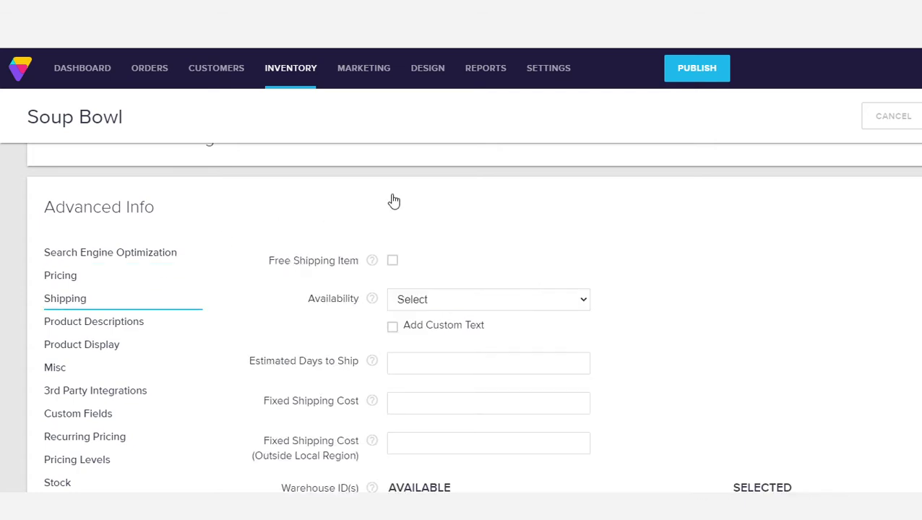
{"action": "scroll", "coordinate": [421, 208], "scroll_direction": "down", "scroll_amount": 1}
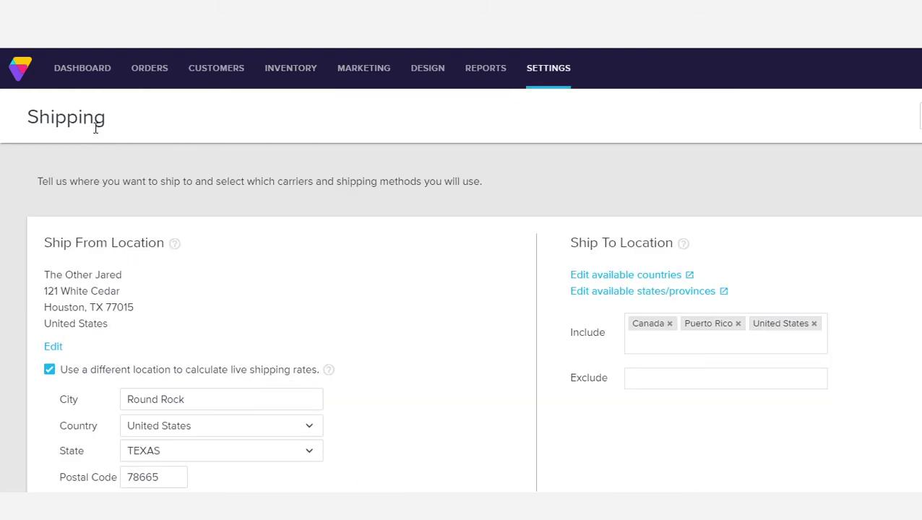
{"action": "scroll", "coordinate": [388, 240], "scroll_direction": "down", "scroll_amount": 2}
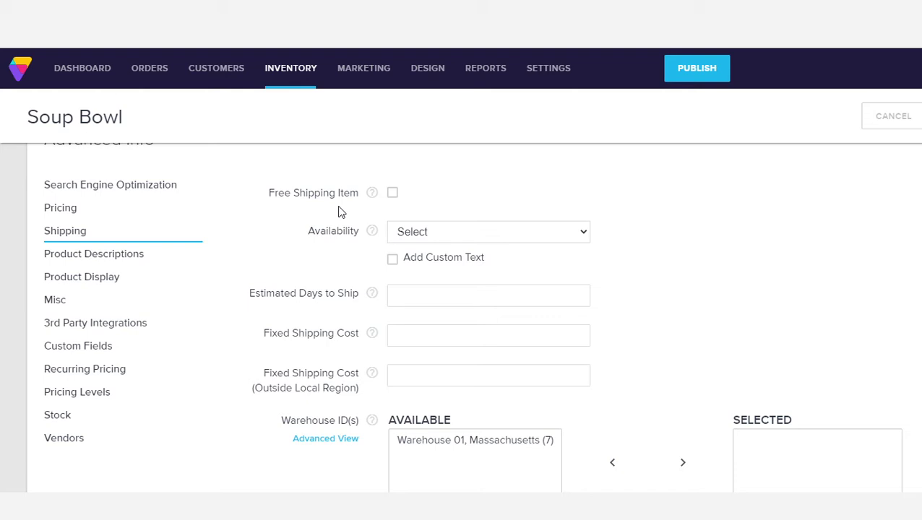
Step: Try out the Free Shipping Item option for the Soup Bowl and turn it back off
{"action": "left_click", "coordinate": [392, 194]}
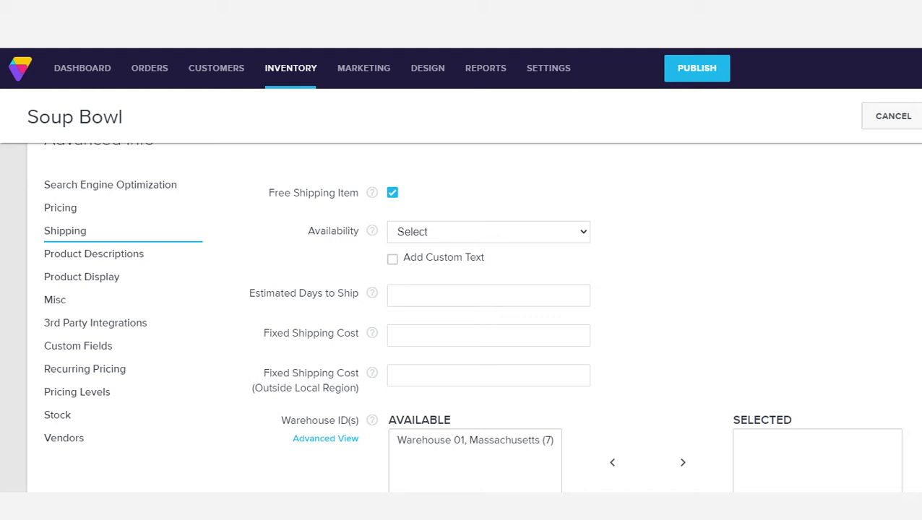
{"action": "left_click", "coordinate": [393, 196]}
Step: Set the Soup Bowl's Availability to "Usually Ships in 3 to 5 Business Days" and save the product
{"action": "left_click", "coordinate": [580, 229]}
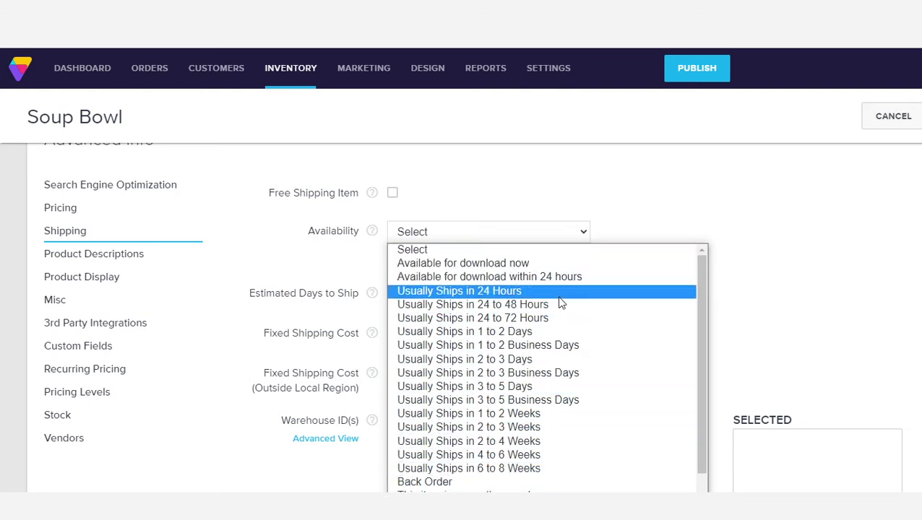
{"action": "left_click", "coordinate": [545, 401]}
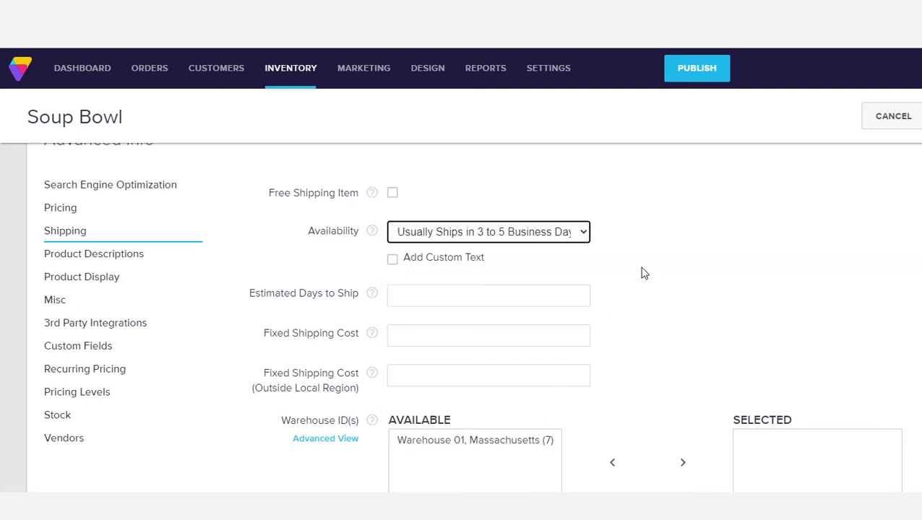
{"action": "scroll", "coordinate": [885, 180], "scroll_direction": "up", "scroll_amount": 1}
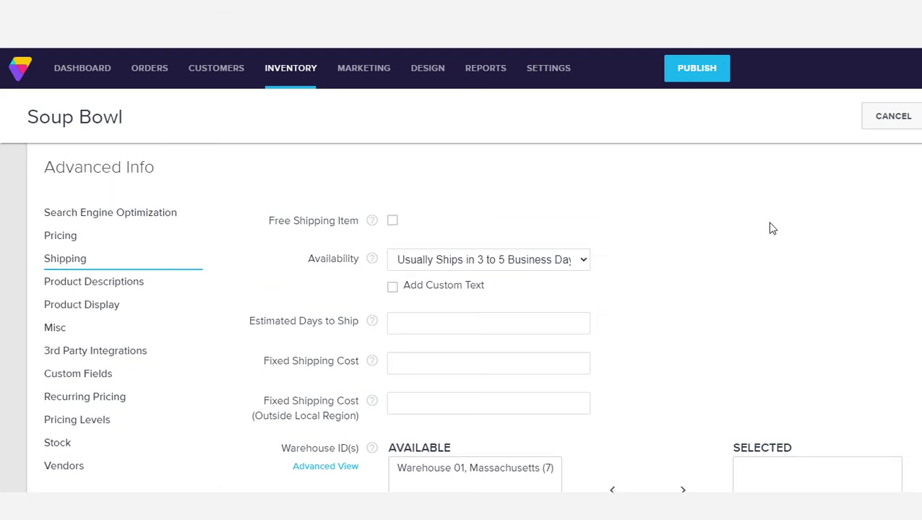
{"action": "scroll", "coordinate": [758, 238], "scroll_direction": "up", "scroll_amount": 10}
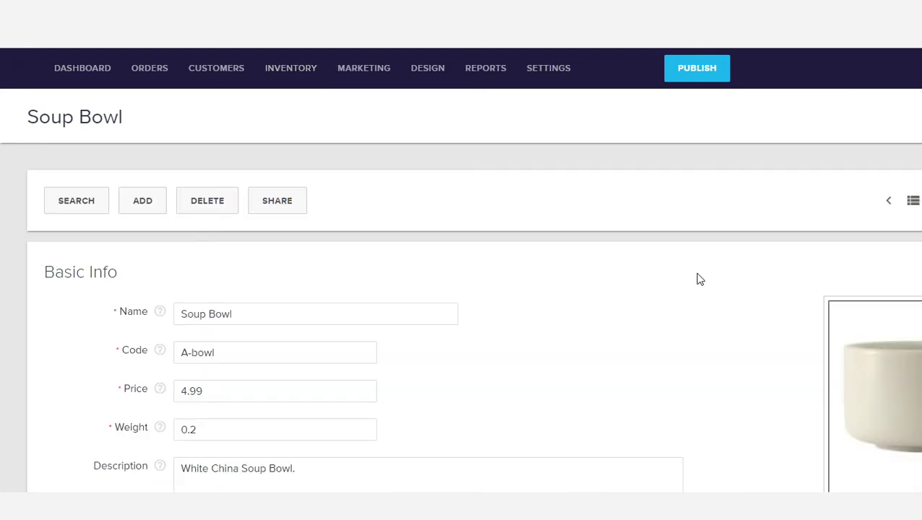
{"action": "scroll", "coordinate": [693, 275], "scroll_direction": "down", "scroll_amount": 1}
{"action": "scroll", "coordinate": [672, 281], "scroll_direction": "down", "scroll_amount": 10}
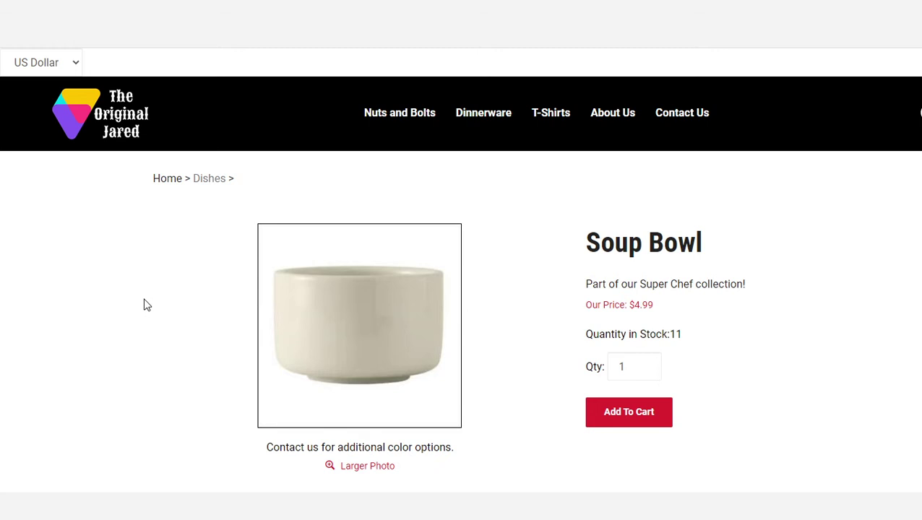
Step: Refresh the Soup Bowl's storefront page to check its availability text, and return to the product's admin record
{"action": "key", "text": "F5"}
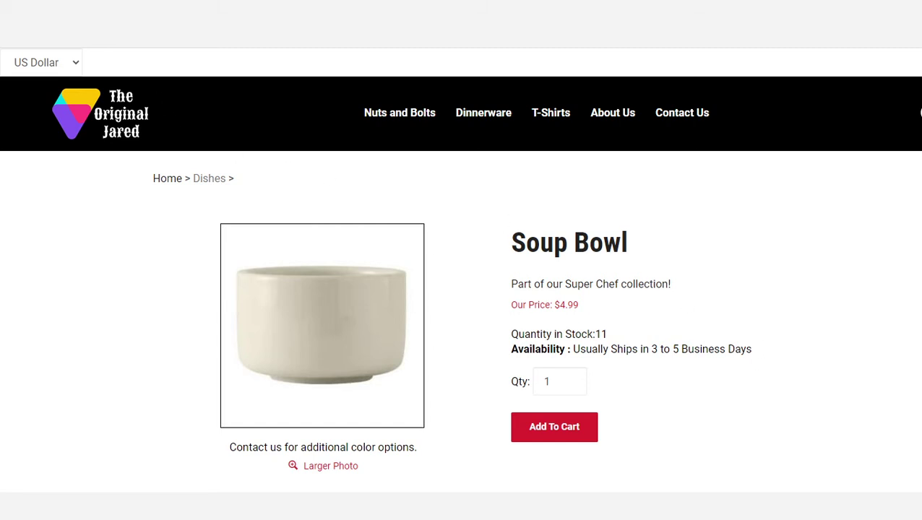
{"action": "left_click", "coordinate": [130, 29]}
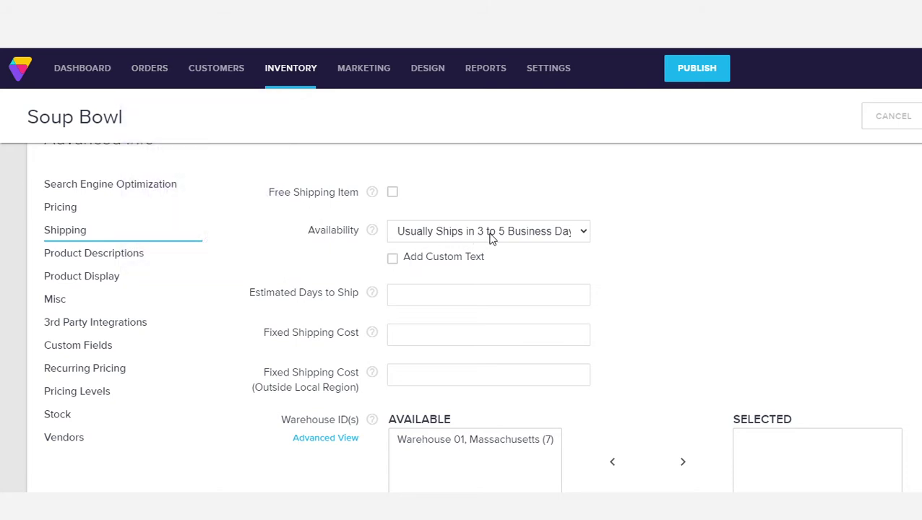
Step: Reset the Soup Bowl's Availability to the blank "Select" choice, save the product and return to its shipping settings
{"action": "left_click", "coordinate": [584, 236]}
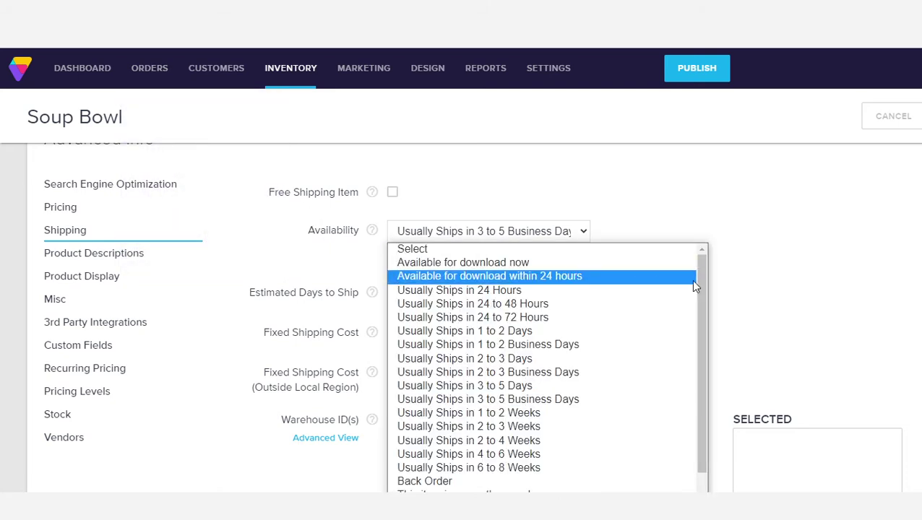
{"action": "left_click", "coordinate": [582, 250]}
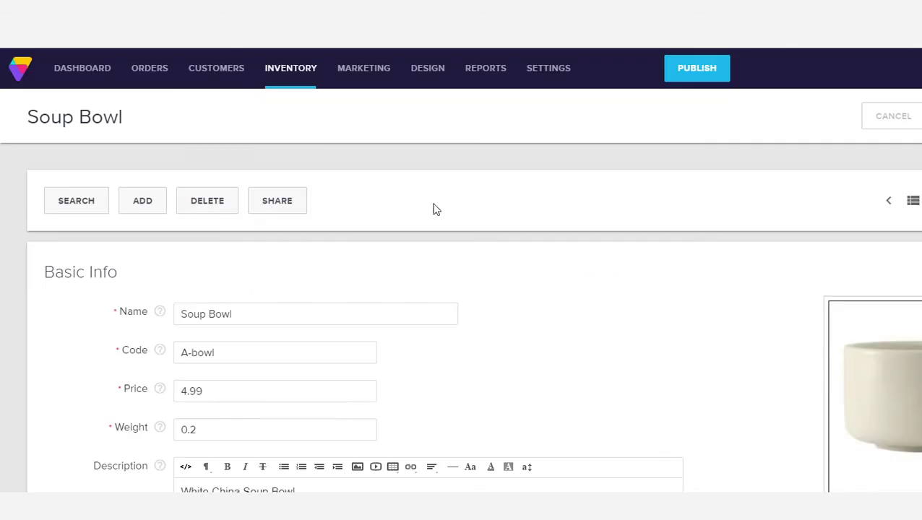
{"action": "scroll", "coordinate": [592, 269], "scroll_direction": "down", "scroll_amount": 10}
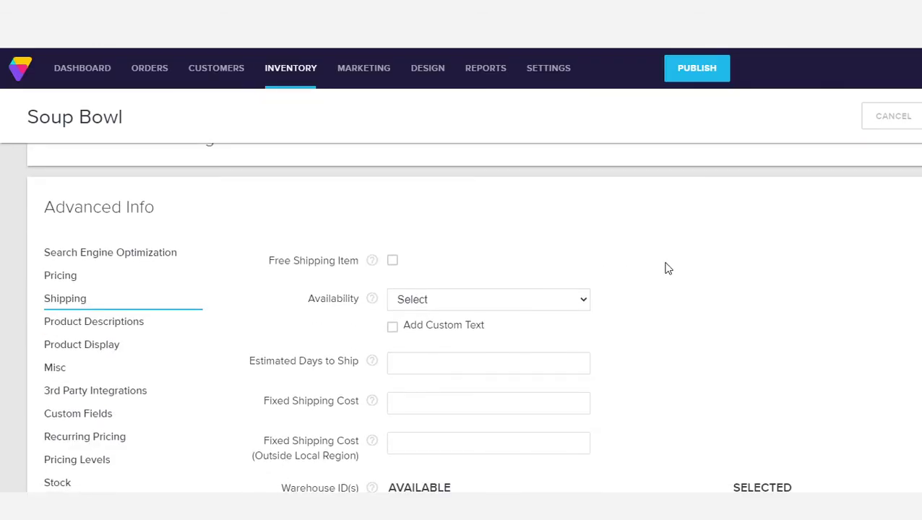
{"action": "scroll", "coordinate": [666, 268], "scroll_direction": "down", "scroll_amount": 1}
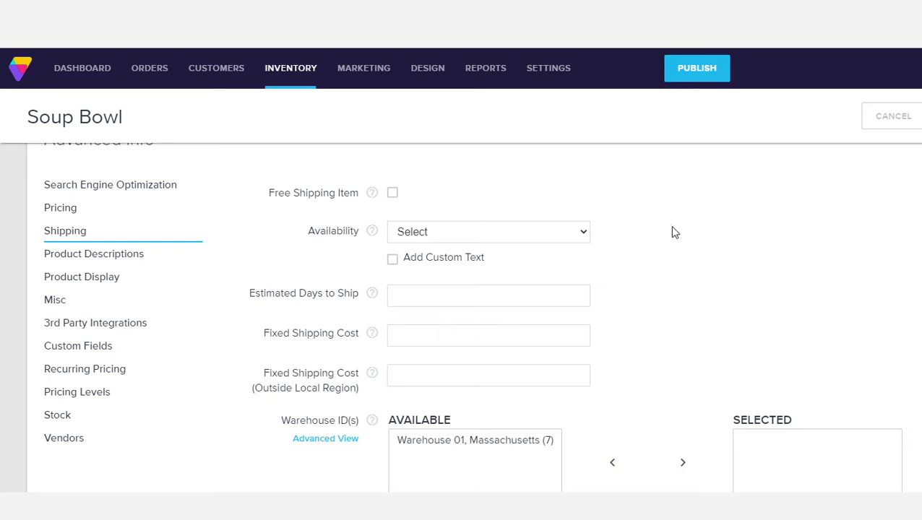
Step: Turn on Add Custom Text for Availability to show its entry field, and turn it back off without adding text
{"action": "left_click", "coordinate": [391, 260]}
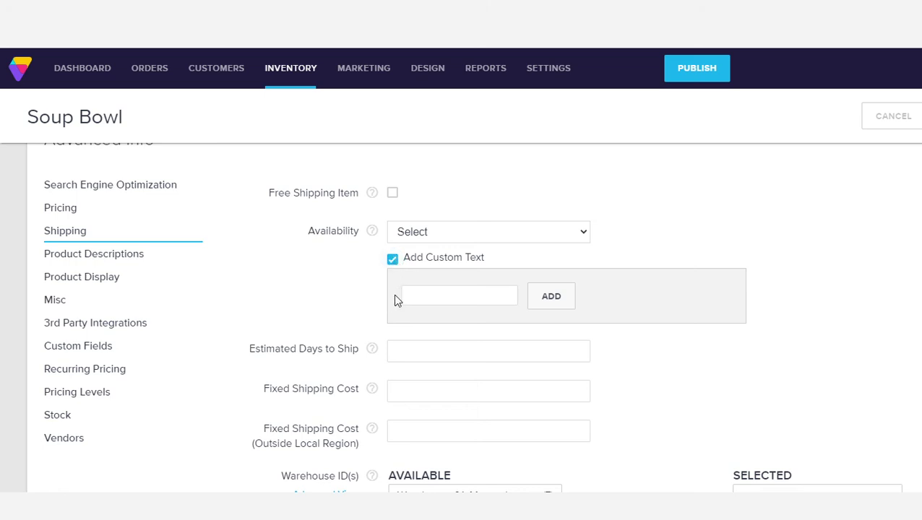
{"action": "left_click", "coordinate": [418, 295]}
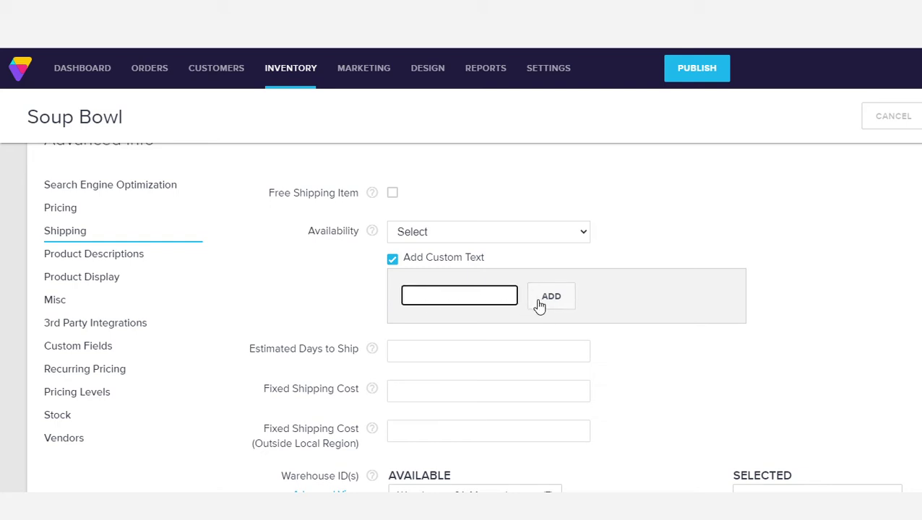
{"action": "left_click", "coordinate": [646, 247]}
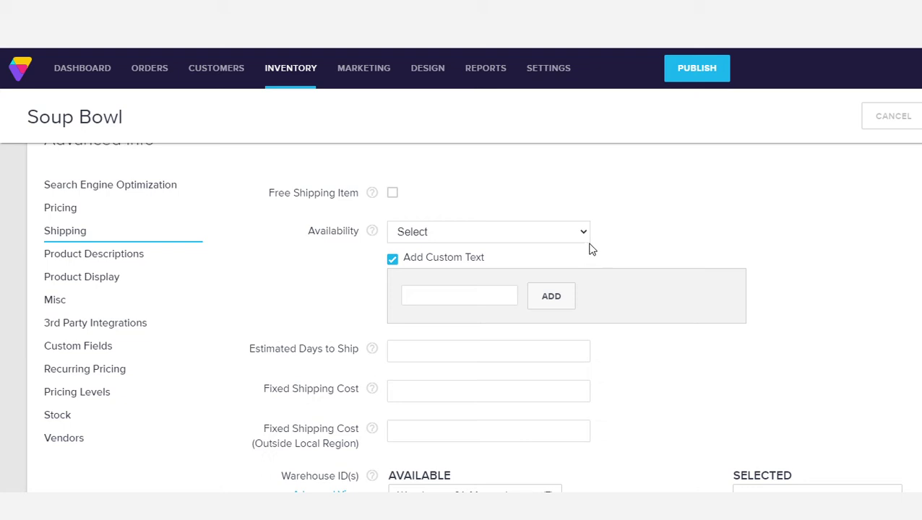
{"action": "left_click", "coordinate": [391, 259]}
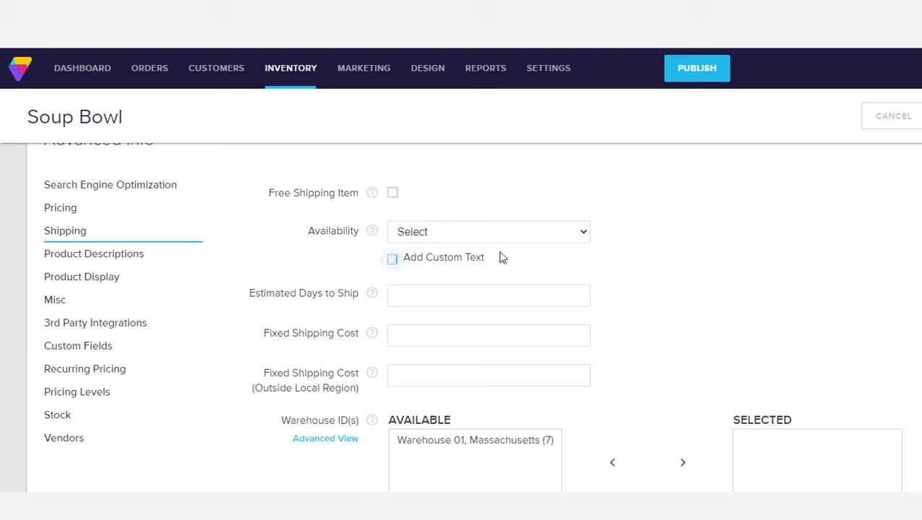
Step: Look through the remaining Availability choices for the Soup Bowl and close the list without picking one
{"action": "left_click", "coordinate": [581, 235]}
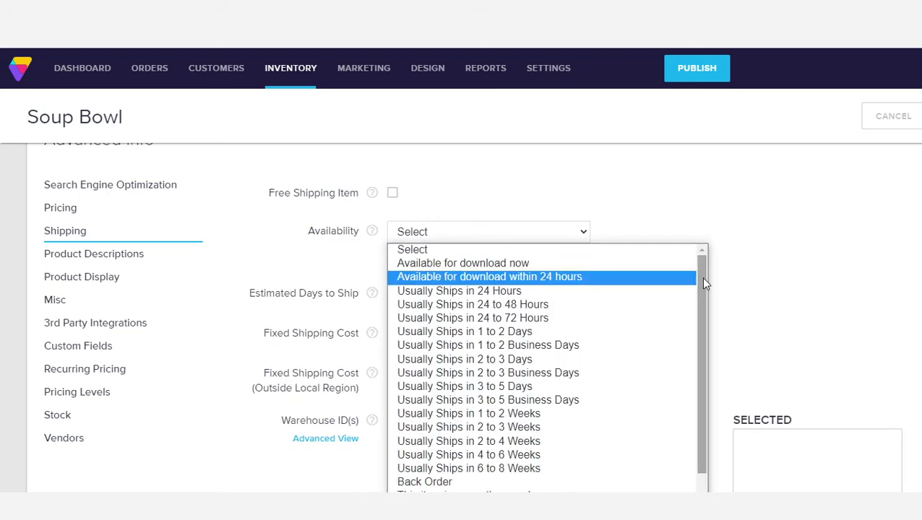
{"action": "left_click_drag", "start_coordinate": [703, 278], "coordinate": [700, 354]}
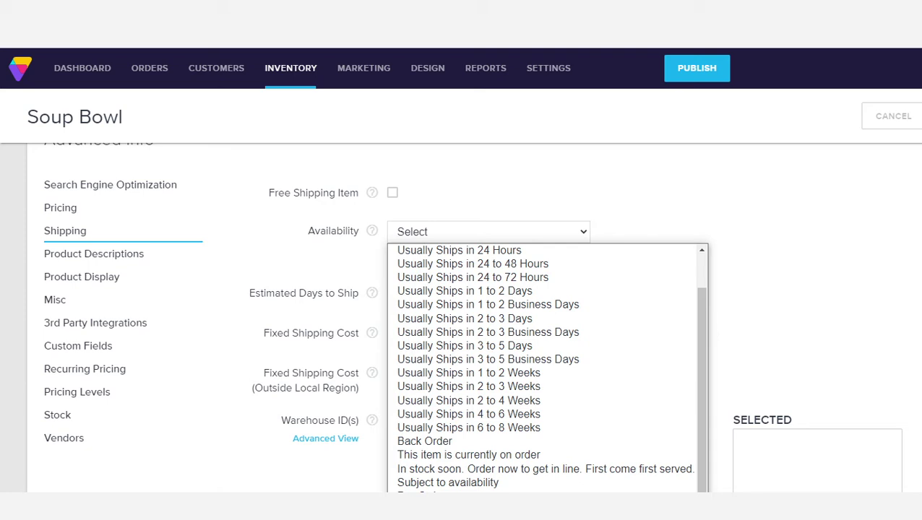
{"action": "left_click", "coordinate": [783, 212]}
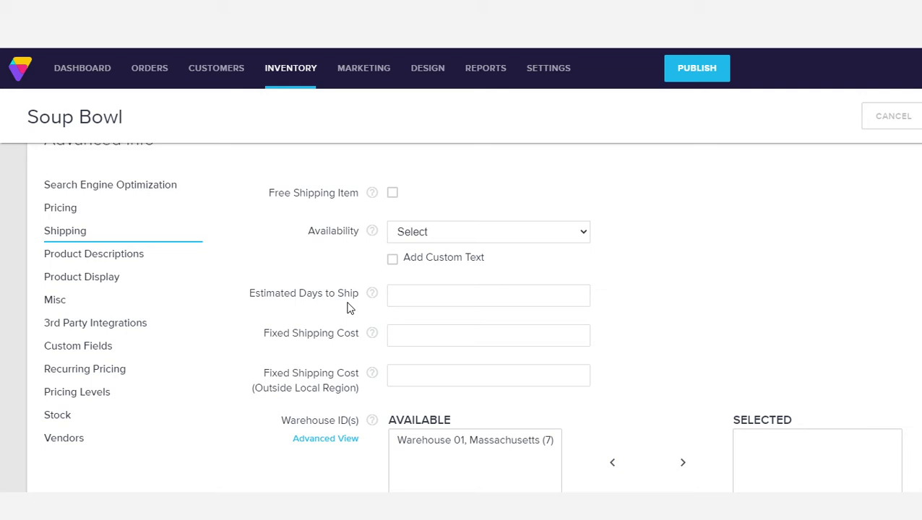
Step: Try 5 as the Soup Bowl's Estimated Days to Ship and clear the value again
{"action": "left_click", "coordinate": [400, 293]}
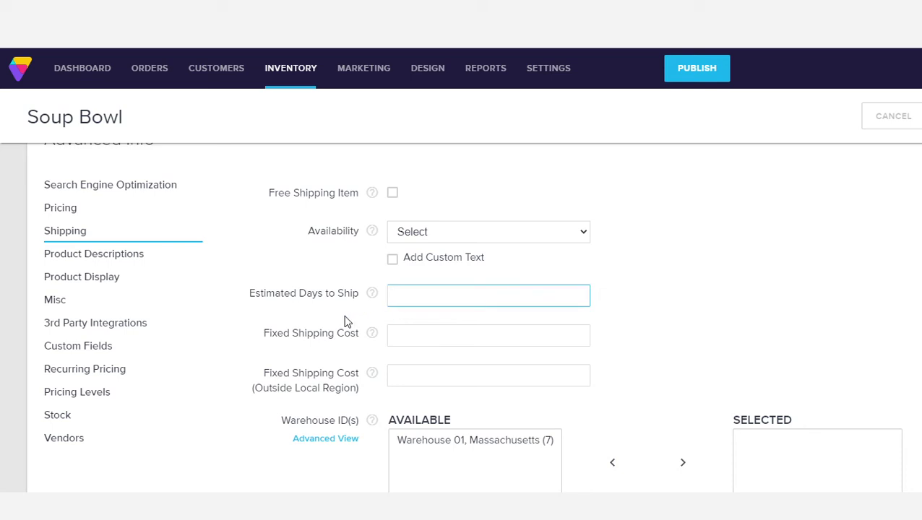
{"action": "type", "text": "5"}
{"action": "left_click", "coordinate": [645, 286]}
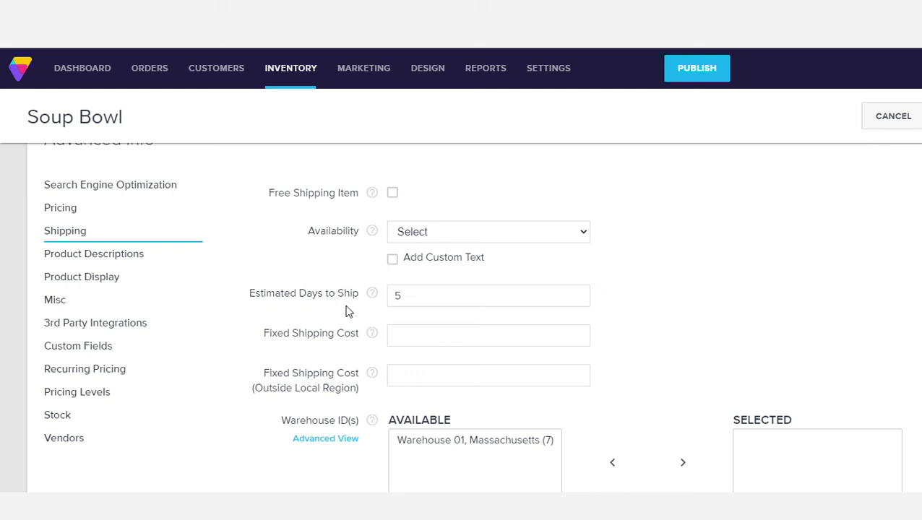
{"action": "left_click", "coordinate": [421, 294]}
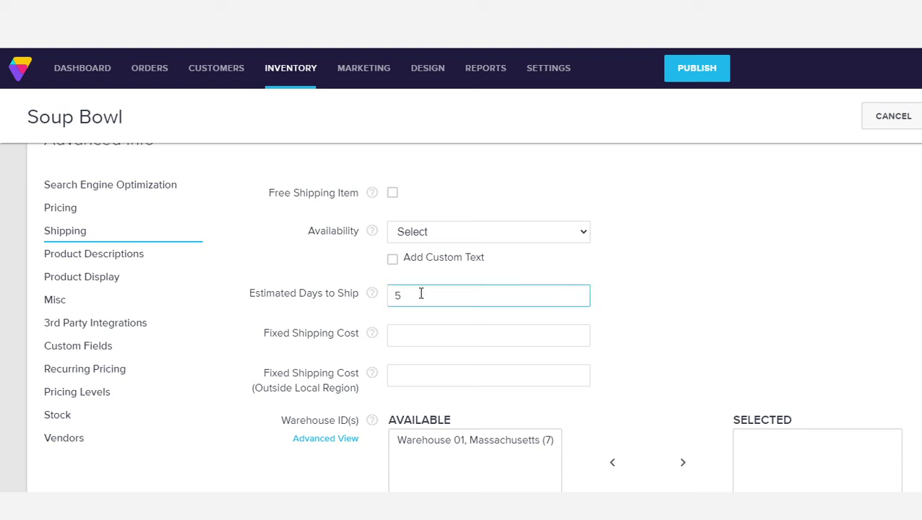
{"action": "key", "text": "BackSpace"}
{"action": "left_click", "coordinate": [699, 306]}
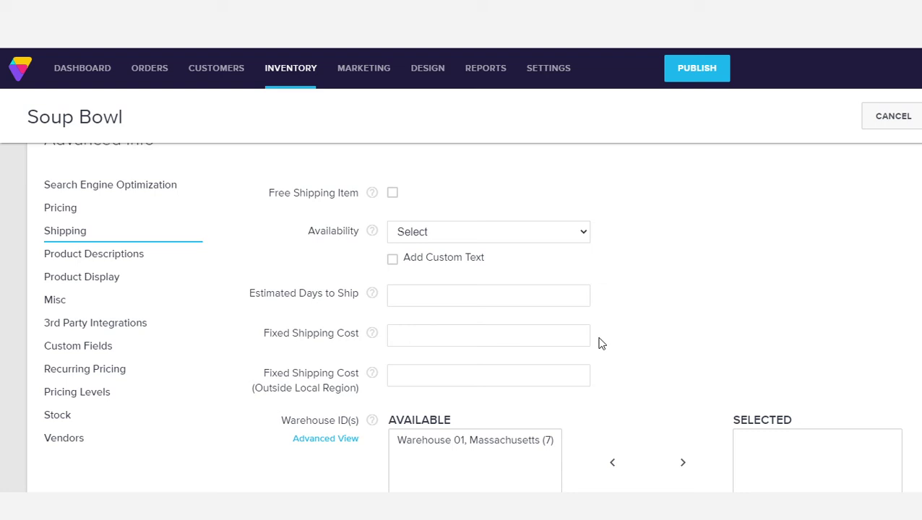
Step: Try a Fixed Shipping Cost of 25.00 for the Soup Bowl and clear the value again
{"action": "left_click", "coordinate": [585, 338]}
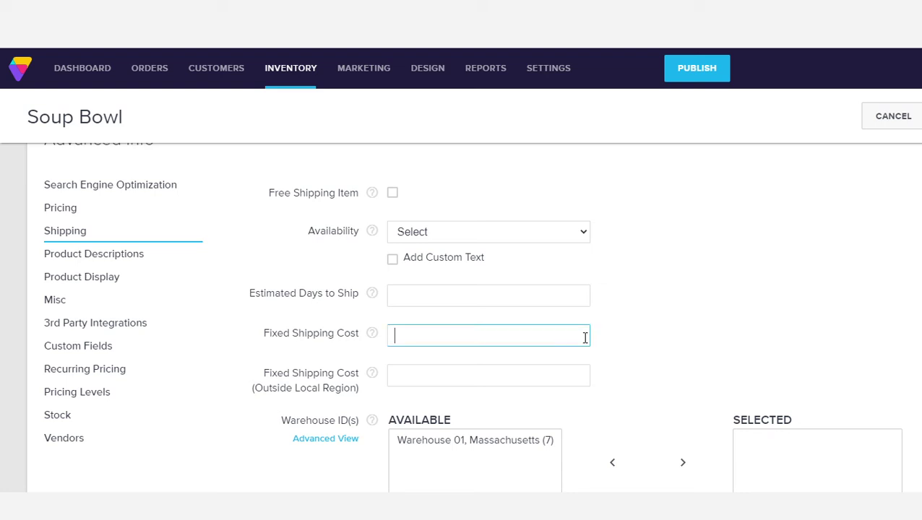
{"action": "type", "text": "25.00"}
{"action": "left_click", "coordinate": [670, 347]}
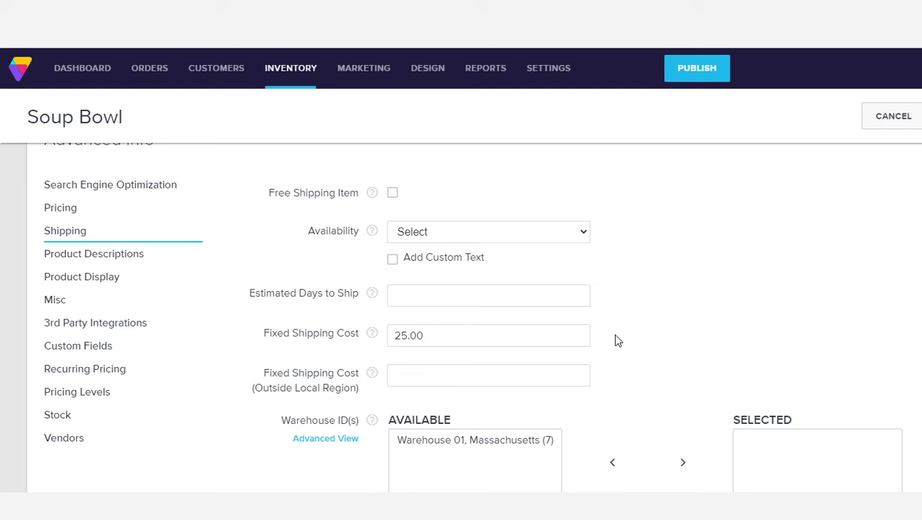
{"action": "left_click_drag", "start_coordinate": [438, 336], "coordinate": [370, 334]}
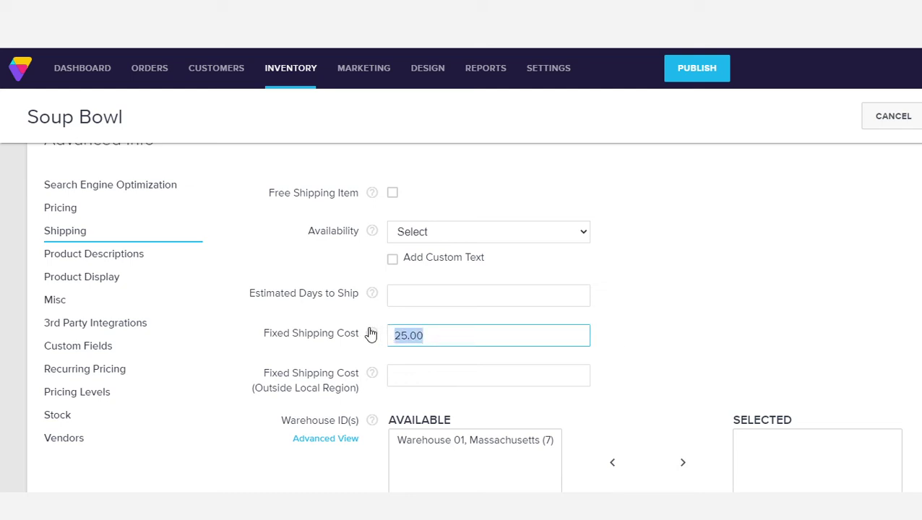
{"action": "key", "text": "BackSpace"}
Step: Set the Soup Bowl's Fixed Shipping Cost (Outside Local Region) to 5.99
{"action": "left_click", "coordinate": [406, 374]}
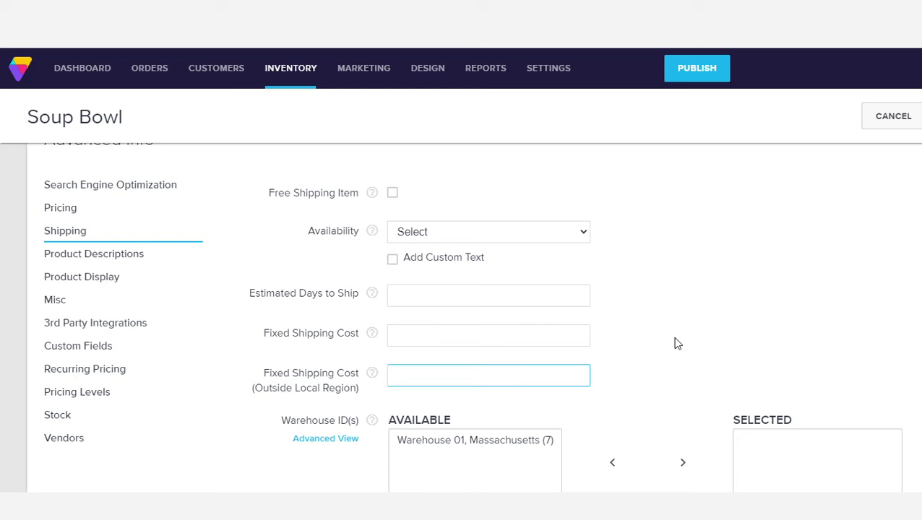
{"action": "type", "text": "5.99"}
{"action": "left_click", "coordinate": [675, 338]}
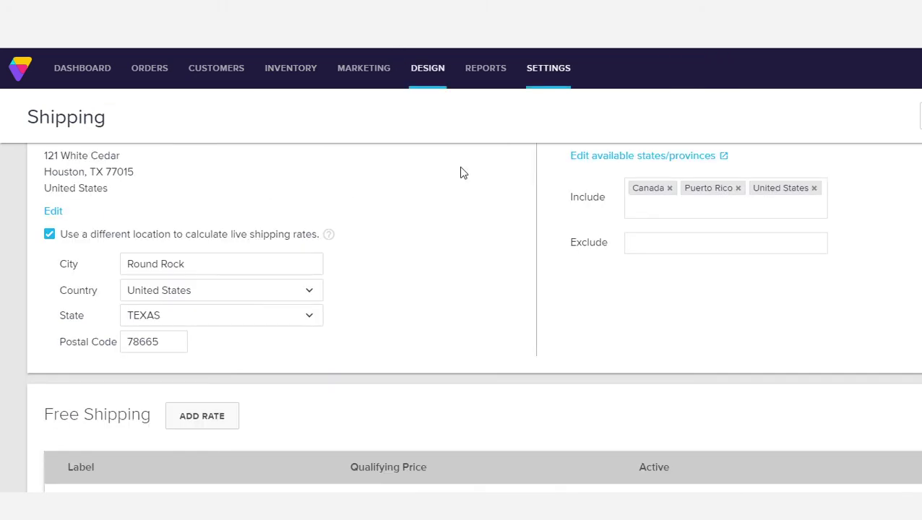
Step: Open Alaska from the available states/provinces in the store's Shipping settings and turn off State Is Local Region
{"action": "scroll", "coordinate": [592, 372], "scroll_direction": "up", "scroll_amount": 3}
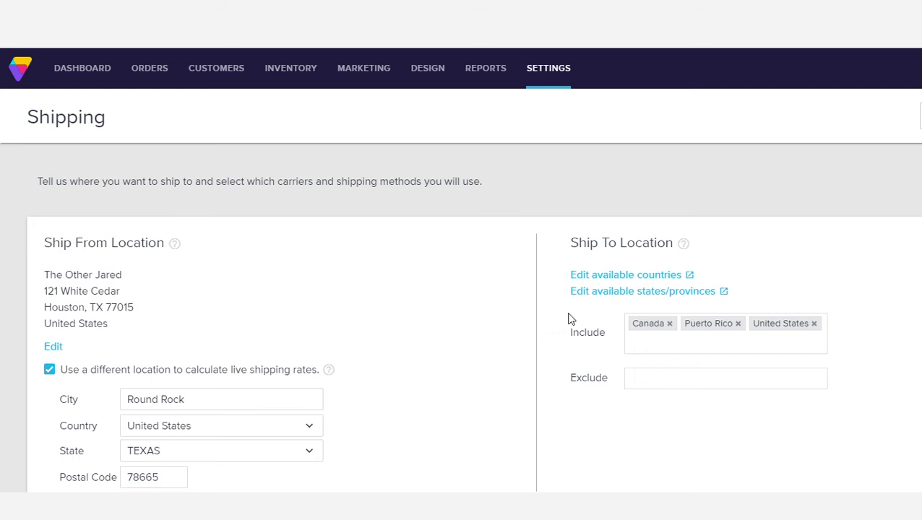
{"action": "left_click", "coordinate": [639, 293]}
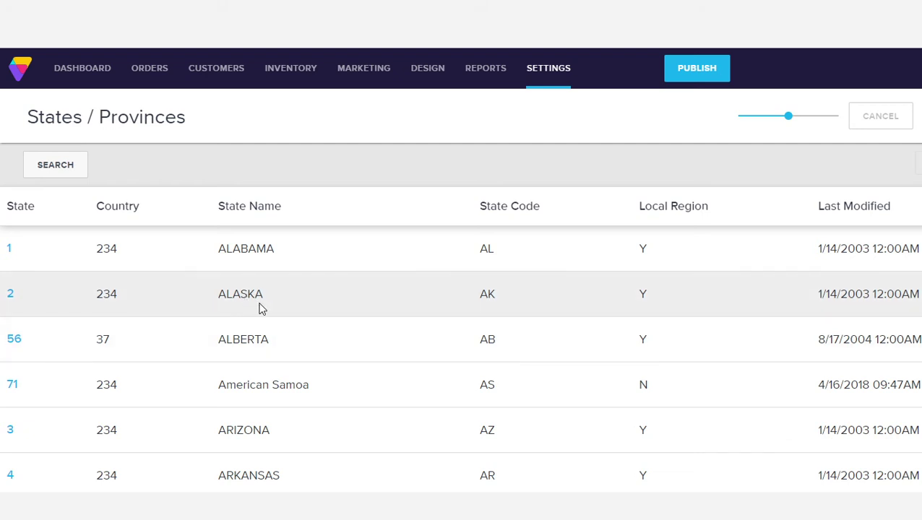
{"action": "mouse_move", "coordinate": [672, 224]}
{"action": "left_click", "coordinate": [11, 296]}
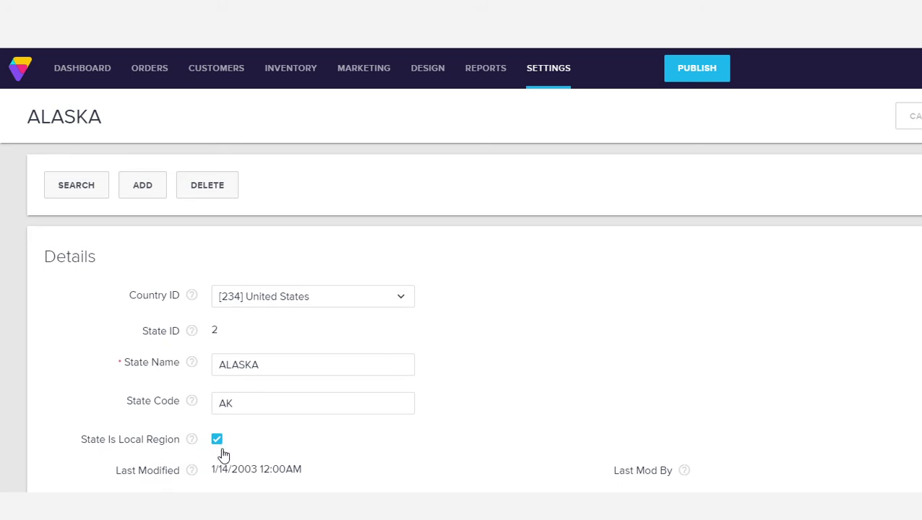
{"action": "left_click", "coordinate": [217, 441]}
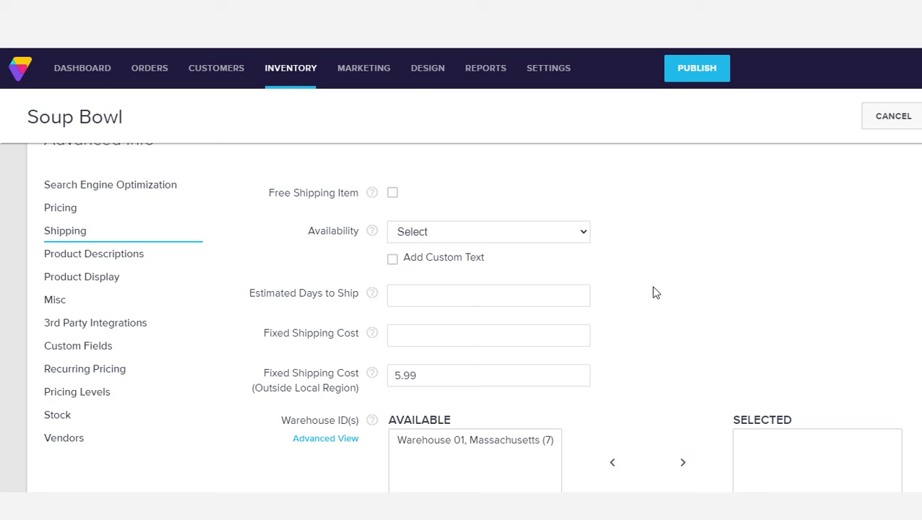
Step: Try assigning Warehouse 01, Massachusetts (7) to the Soup Bowl and move it back to the available warehouses
{"action": "scroll", "coordinate": [672, 233], "scroll_direction": "down", "scroll_amount": 3}
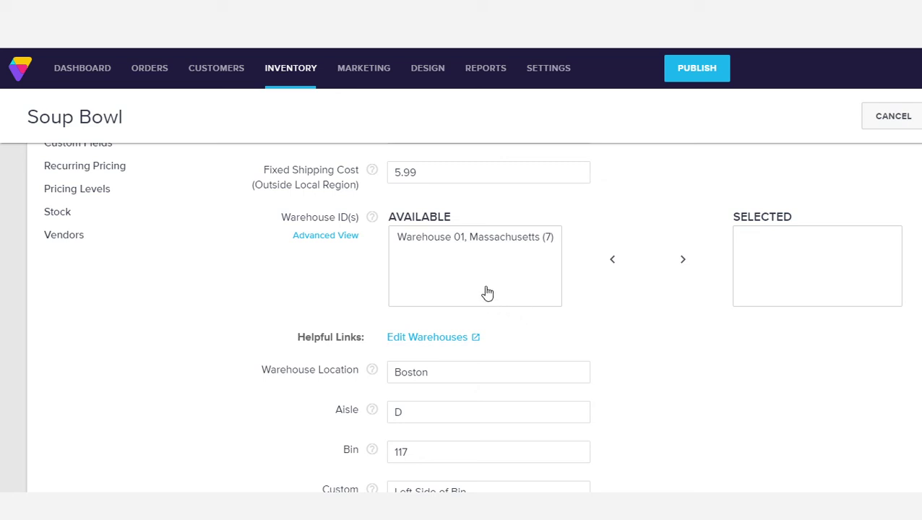
{"action": "left_click", "coordinate": [481, 245]}
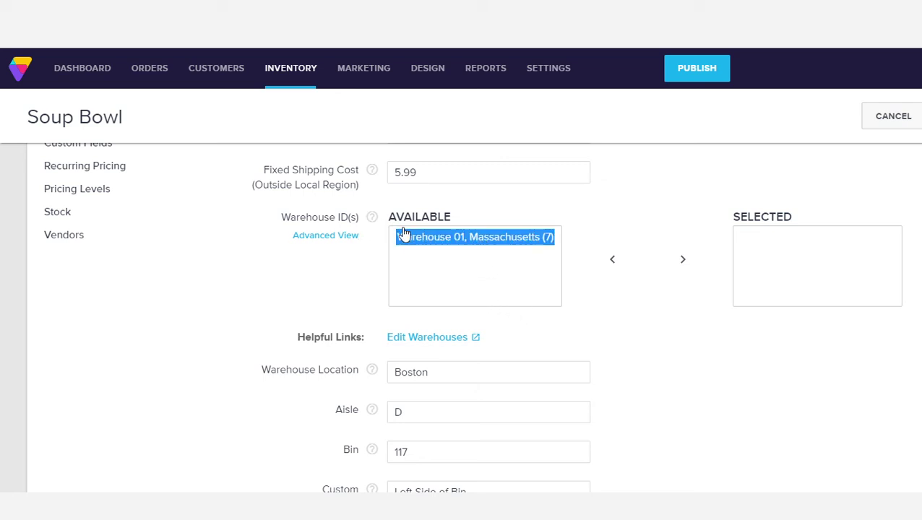
{"action": "left_click", "coordinate": [683, 262]}
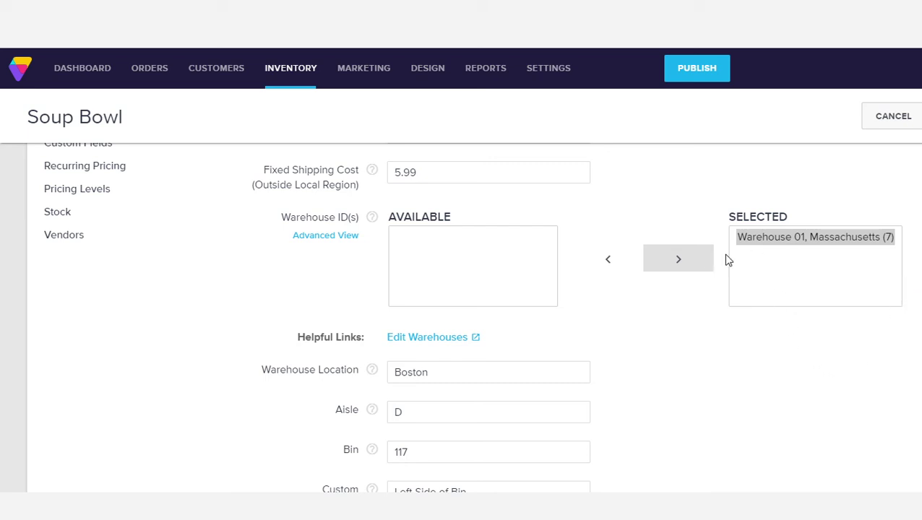
{"action": "left_click", "coordinate": [607, 265]}
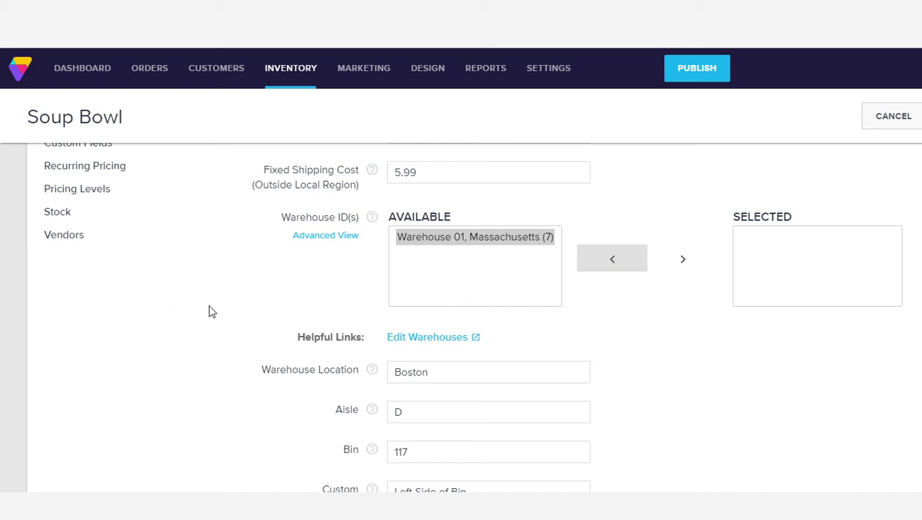
Step: Try the NonShippable option for the Soup Bowl and turn it back off
{"action": "scroll", "coordinate": [216, 302], "scroll_direction": "down", "scroll_amount": 1}
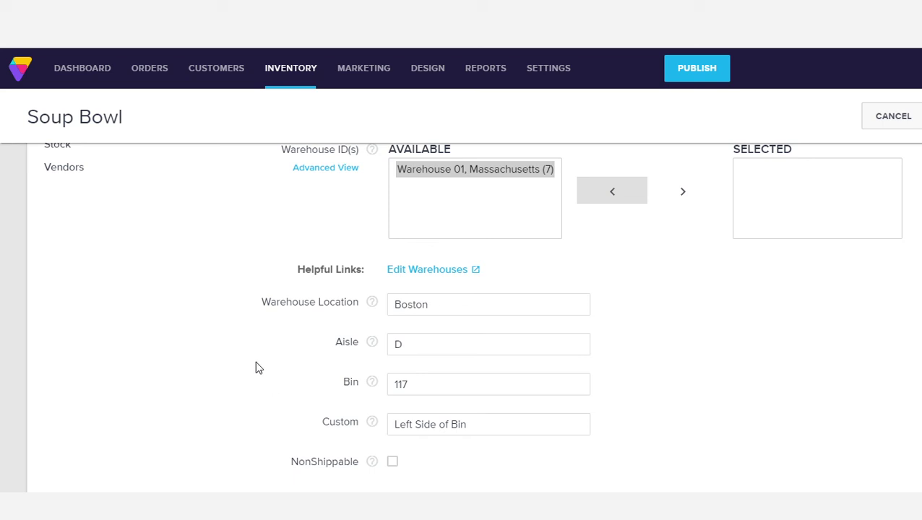
{"action": "scroll", "coordinate": [226, 352], "scroll_direction": "down", "scroll_amount": 2}
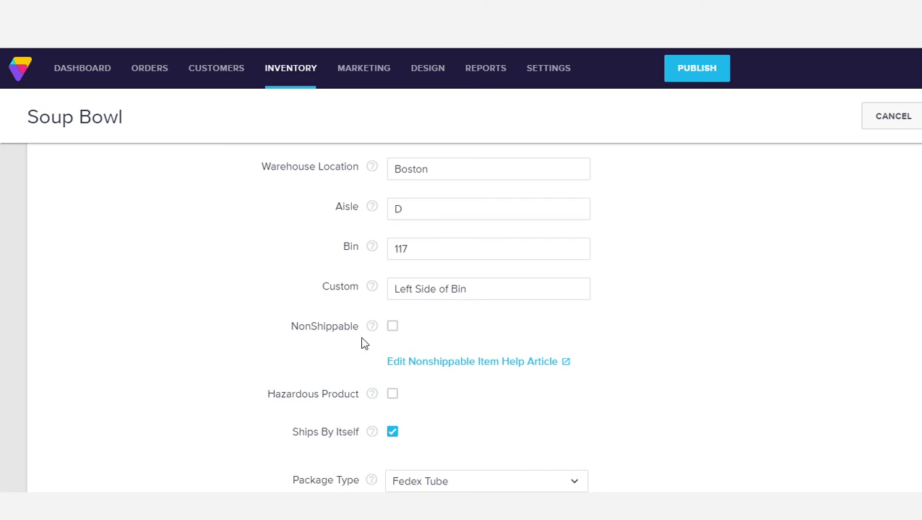
{"action": "left_click", "coordinate": [394, 328]}
{"action": "left_click", "coordinate": [392, 329]}
Step: Mark the Soup Bowl as a Hazardous Product
{"action": "scroll", "coordinate": [196, 315], "scroll_direction": "down", "scroll_amount": 2}
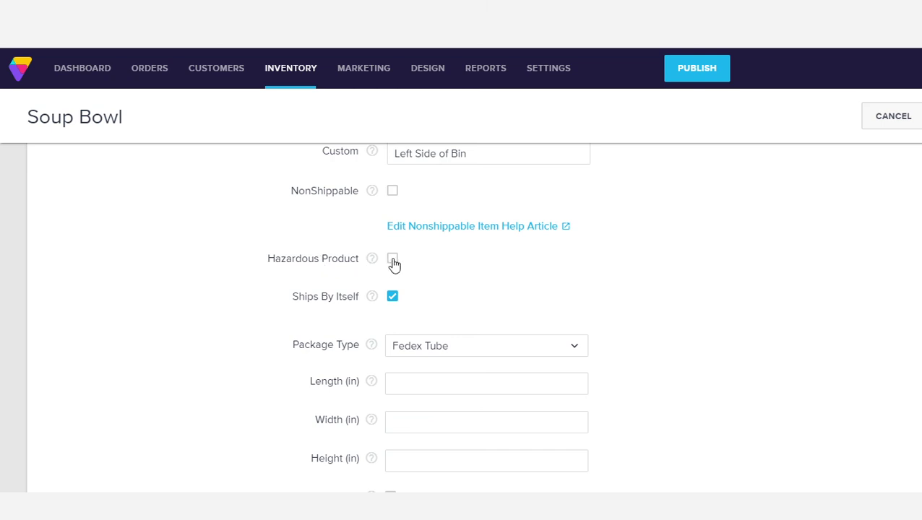
{"action": "left_click", "coordinate": [393, 261]}
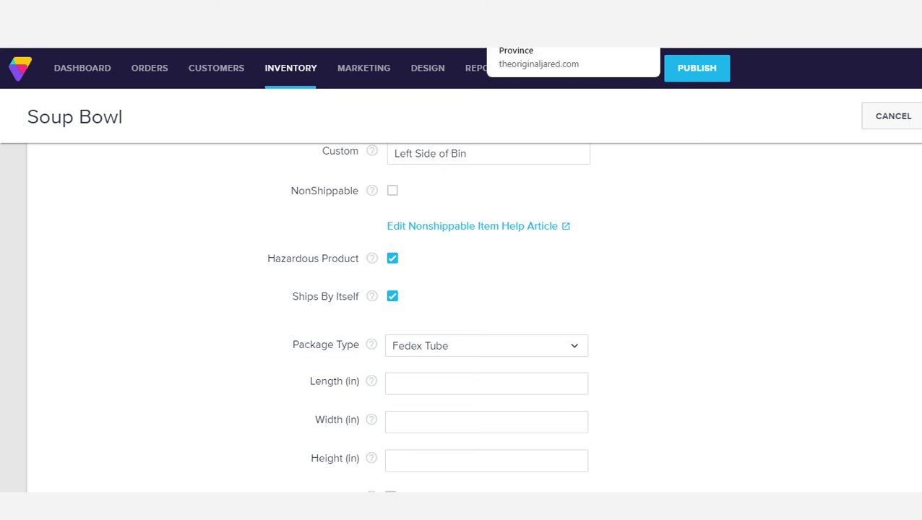
Step: Open the Hazardous Item Shipping flat rate in the store's Shipping settings and examine its details, qualifying locations, qualifying orders and advanced settings
{"action": "left_click", "coordinate": [531, 16]}
{"action": "mouse_move", "coordinate": [541, 84]}
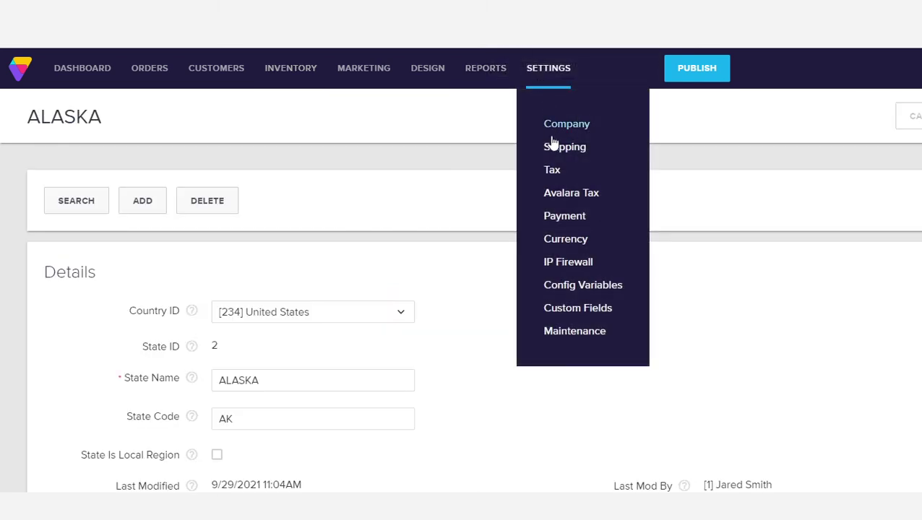
{"action": "left_click", "coordinate": [557, 153]}
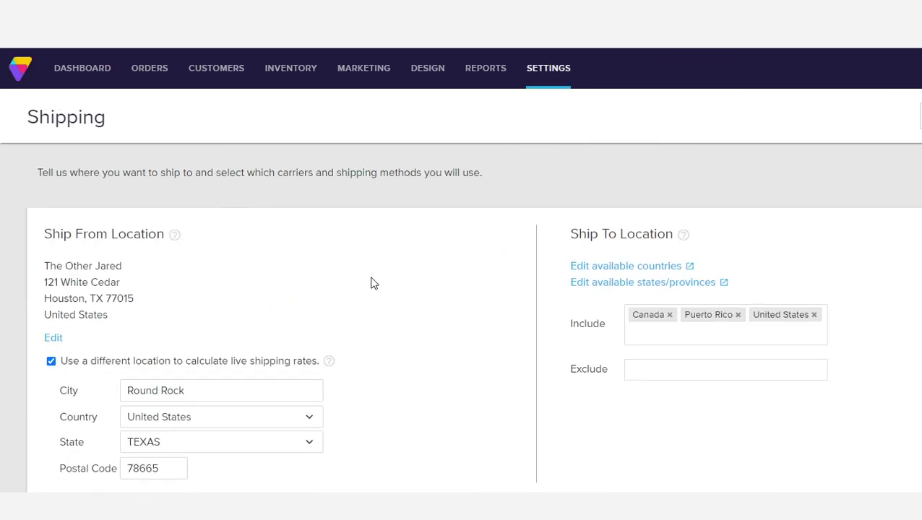
{"action": "scroll", "coordinate": [371, 284], "scroll_direction": "down", "scroll_amount": 3}
{"action": "scroll", "coordinate": [370, 287], "scroll_direction": "down", "scroll_amount": 8}
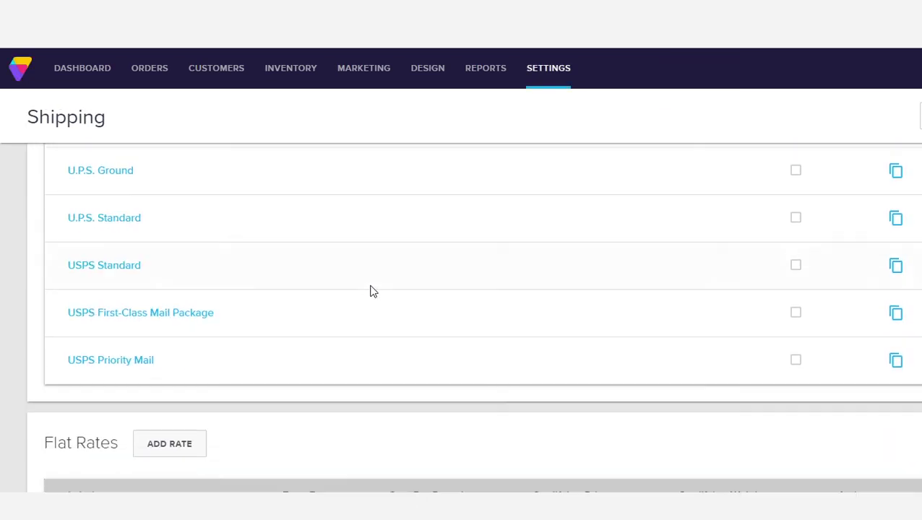
{"action": "scroll", "coordinate": [371, 291], "scroll_direction": "down", "scroll_amount": 4}
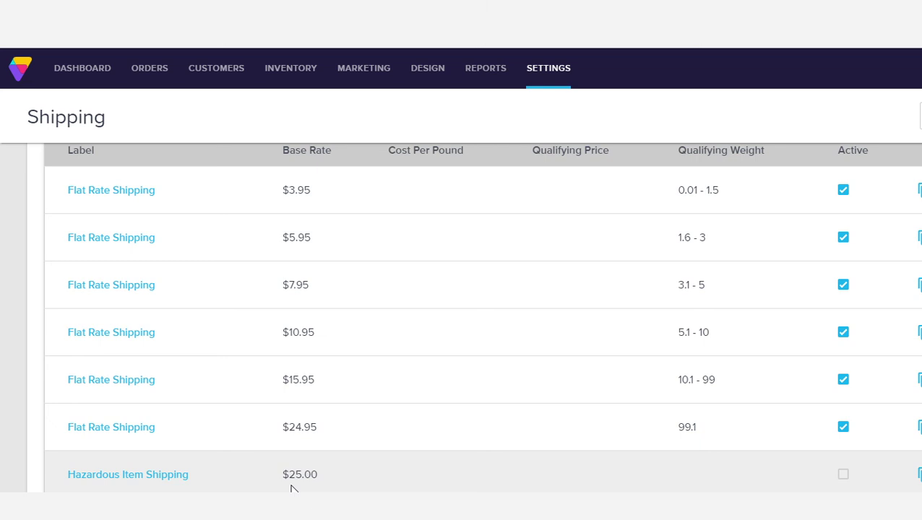
{"action": "left_click", "coordinate": [185, 478]}
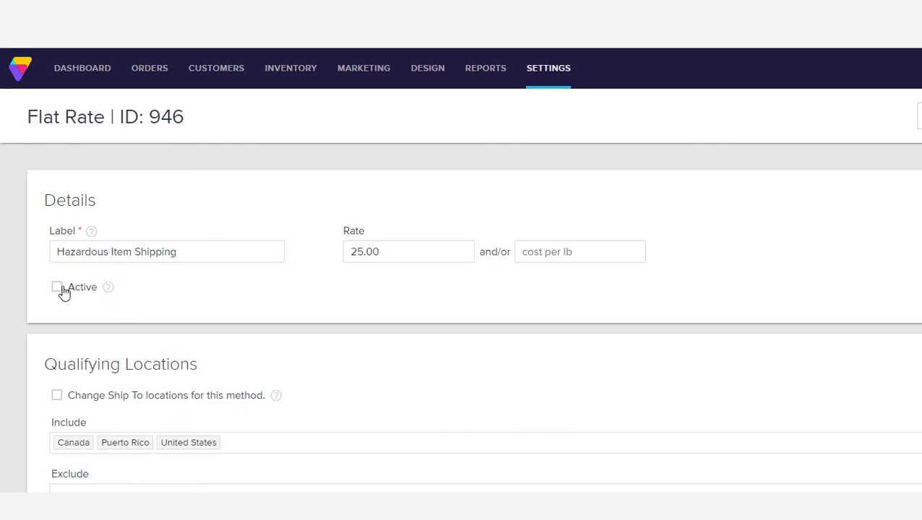
{"action": "scroll", "coordinate": [170, 316], "scroll_direction": "down", "scroll_amount": 4}
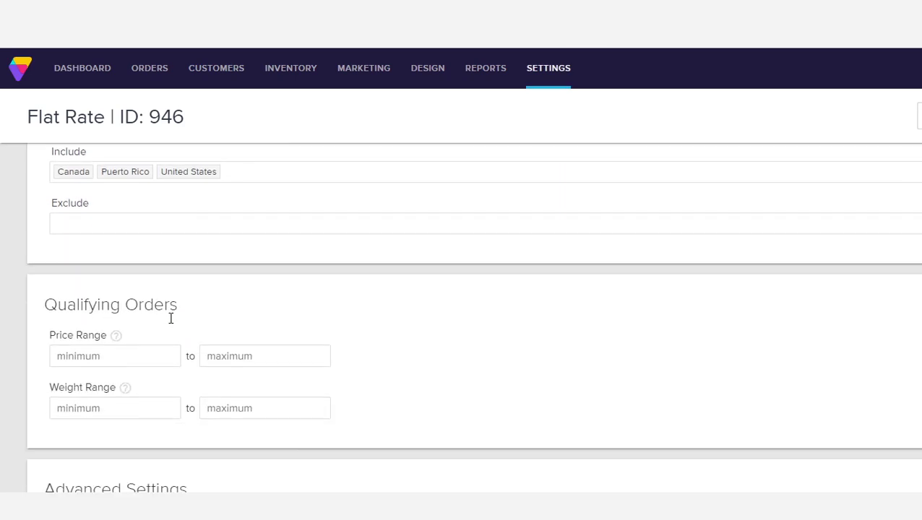
{"action": "scroll", "coordinate": [412, 312], "scroll_direction": "down", "scroll_amount": 3}
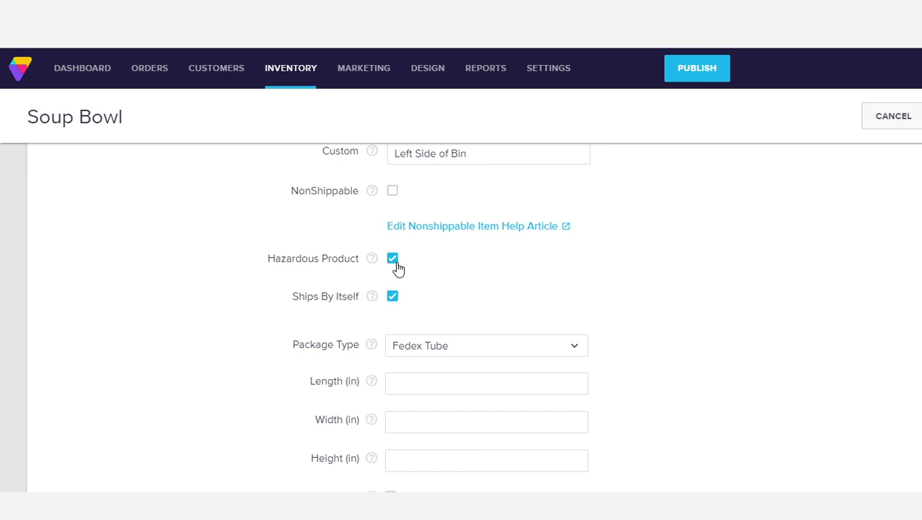
Step: Return to the Soup Bowl and toggle its NonShippable and Ships By Itself options, leaving both turned off
{"action": "scroll", "coordinate": [431, 265], "scroll_direction": "down", "scroll_amount": 2}
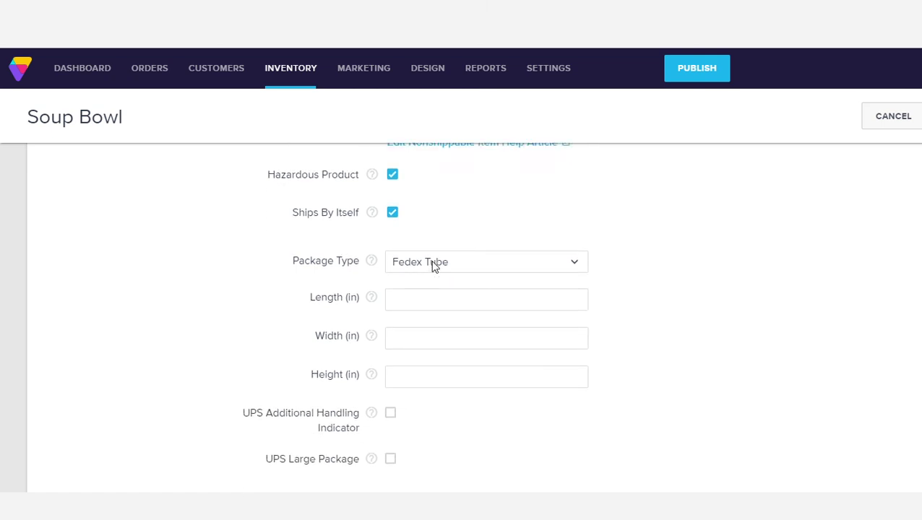
{"action": "left_click", "coordinate": [394, 164]}
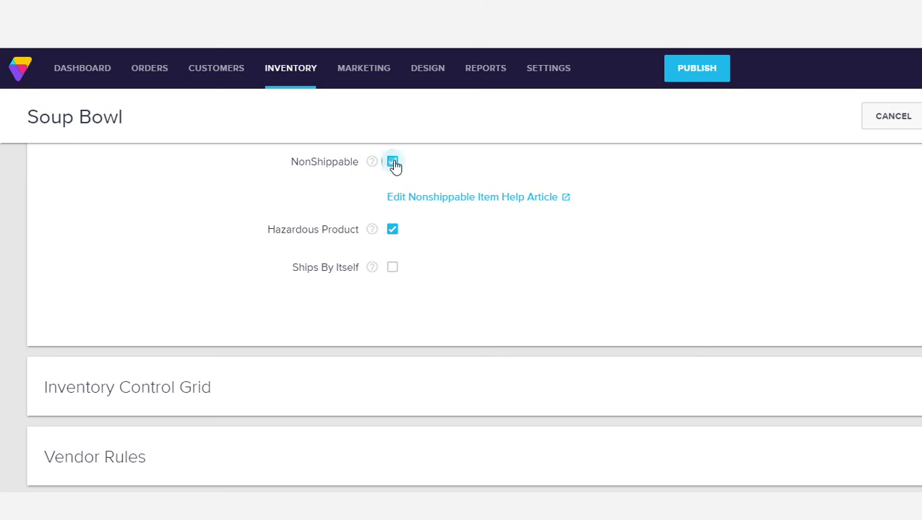
{"action": "left_click", "coordinate": [392, 268]}
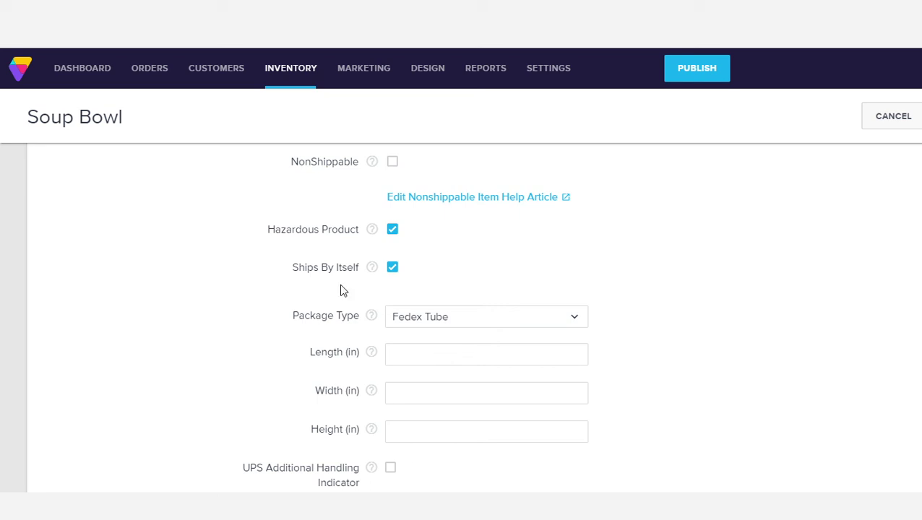
{"action": "left_click", "coordinate": [392, 269]}
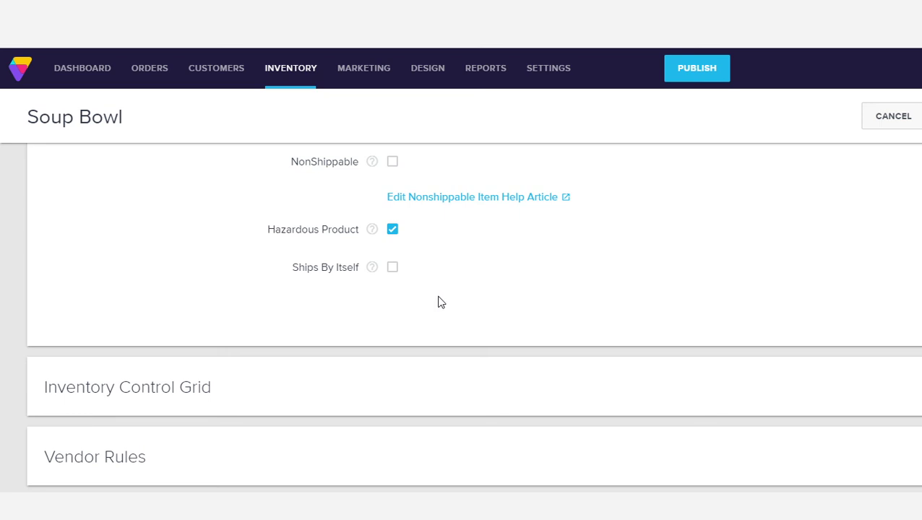
{"action": "scroll", "coordinate": [587, 318], "scroll_direction": "up", "scroll_amount": 5}
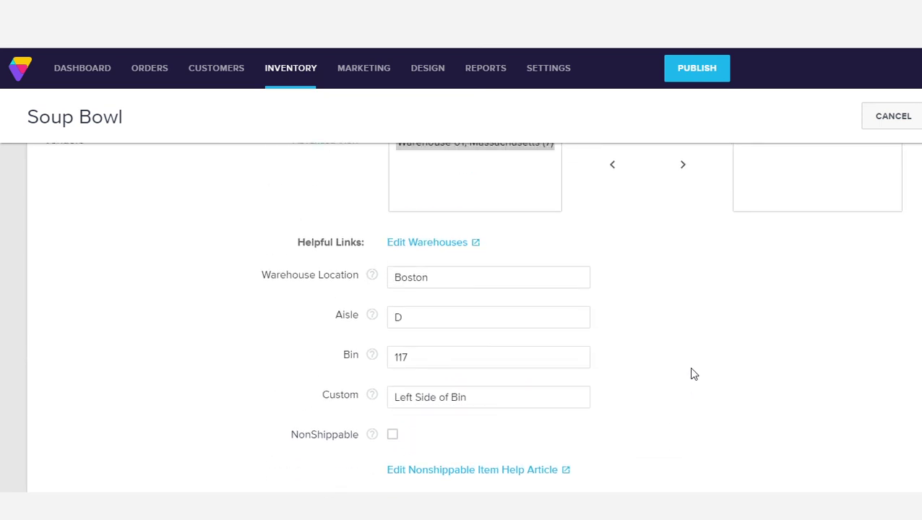
{"action": "scroll", "coordinate": [694, 390], "scroll_direction": "up", "scroll_amount": 5}
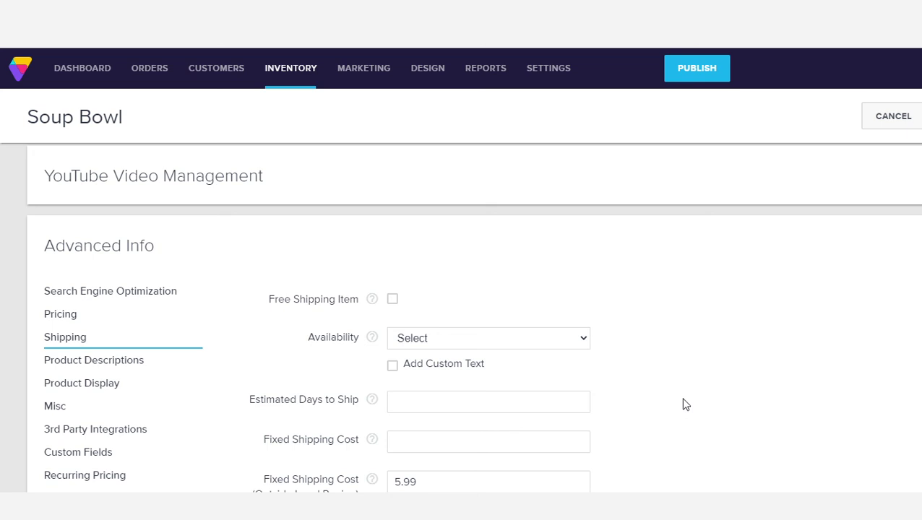
{"action": "scroll", "coordinate": [683, 398], "scroll_direction": "down", "scroll_amount": 1}
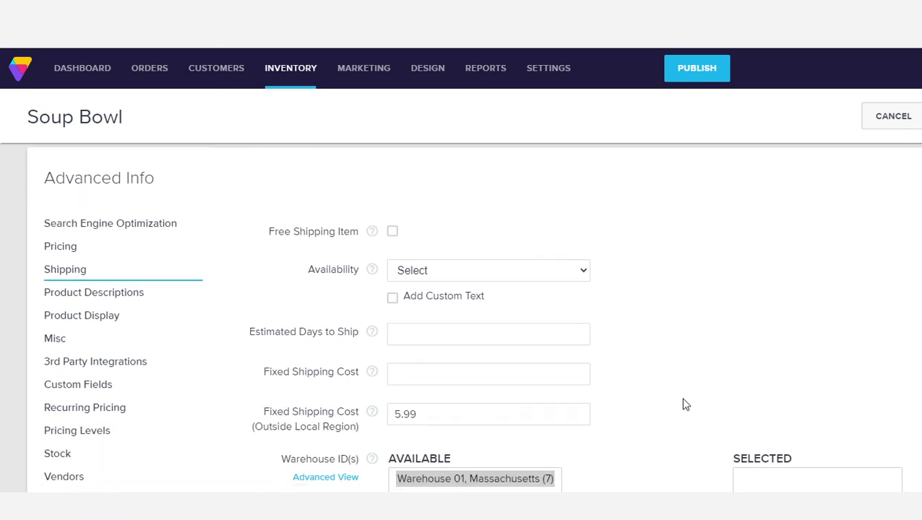